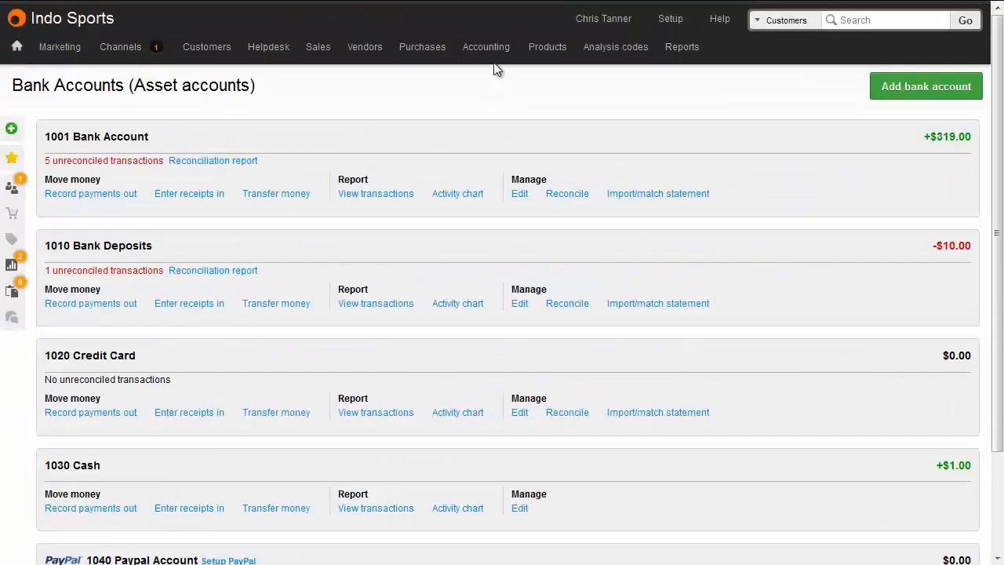
Open the bank statement import for the 1001 Bank Account and import the statement transactions
{"action": "mouse_move", "coordinate": [496, 60]}
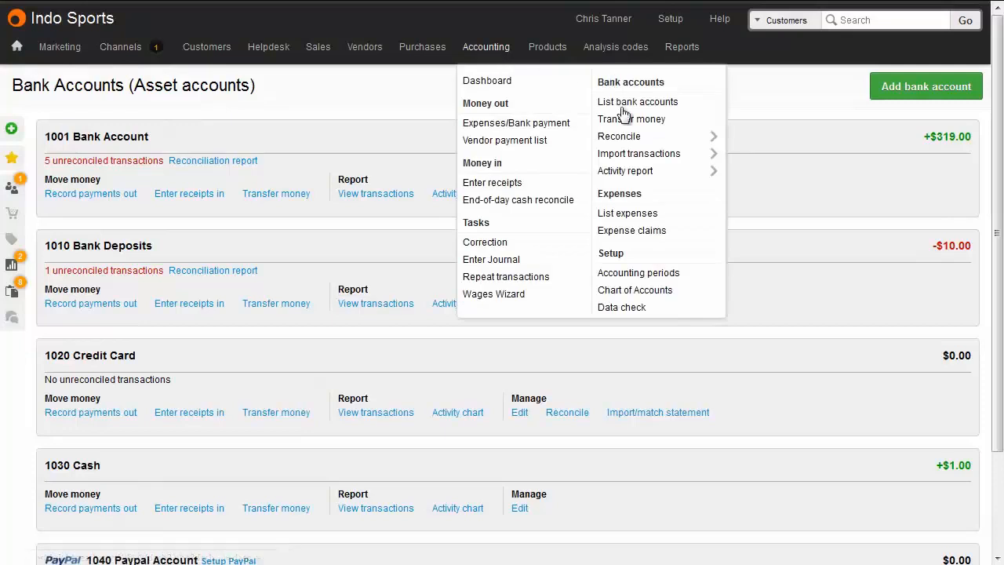
{"action": "mouse_move", "coordinate": [637, 156]}
{"action": "left_click", "coordinate": [740, 156]}
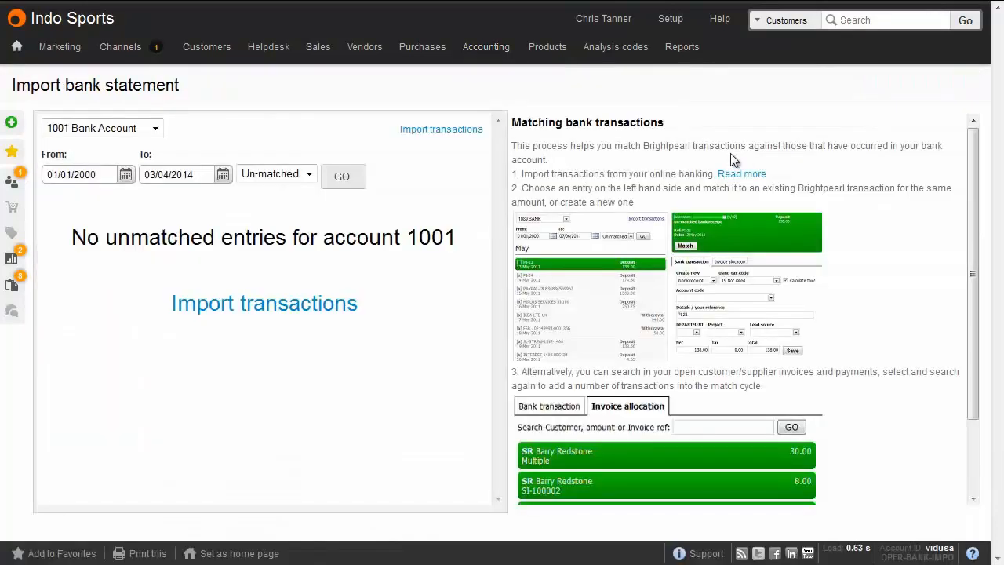
{"action": "left_click", "coordinate": [455, 128]}
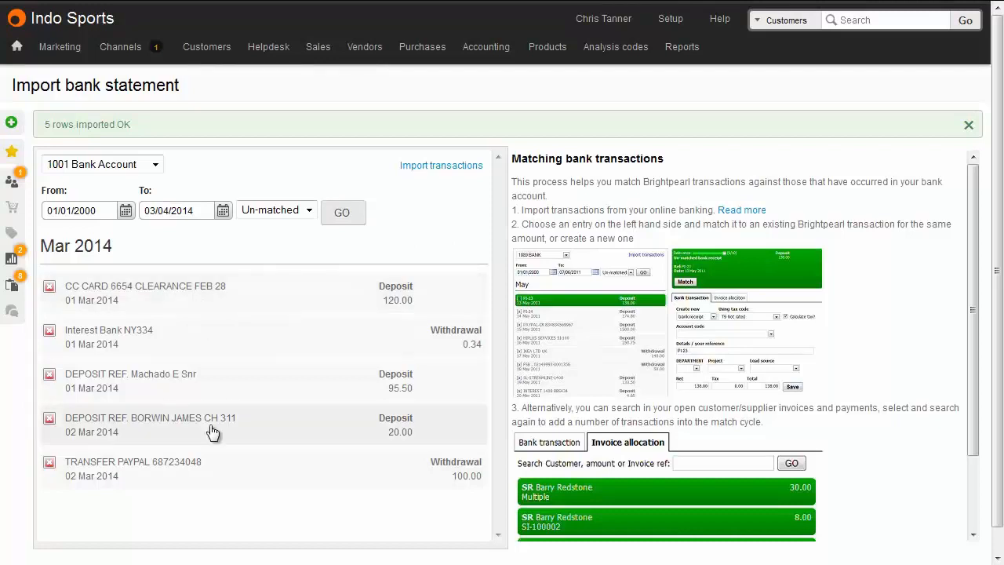
Match the 0.34 Interest Bank NY334 withdrawal to the suggested unmatched bank payment, accepting the date difference
{"action": "left_click", "coordinate": [208, 345]}
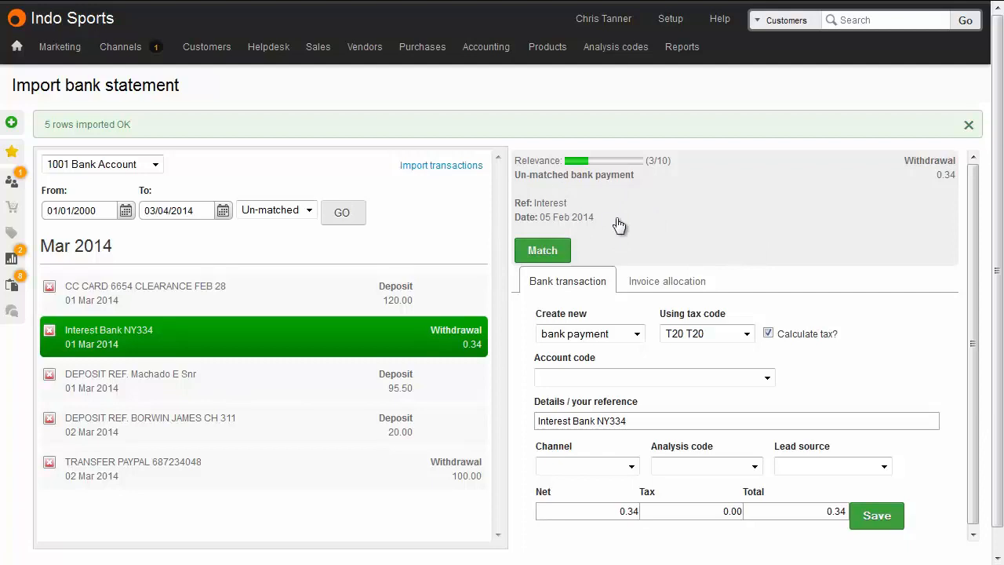
{"action": "left_click", "coordinate": [556, 250]}
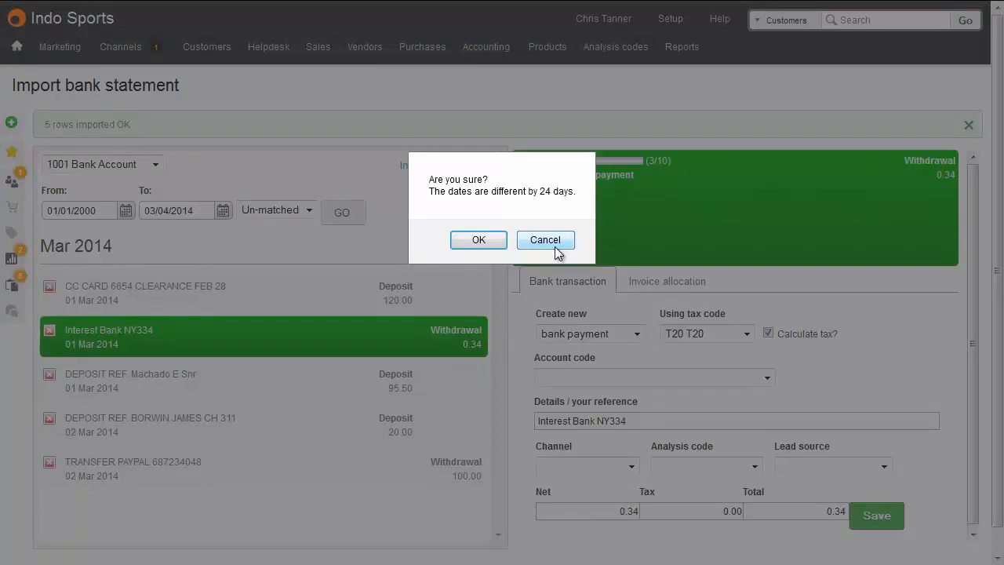
{"action": "left_click", "coordinate": [494, 243]}
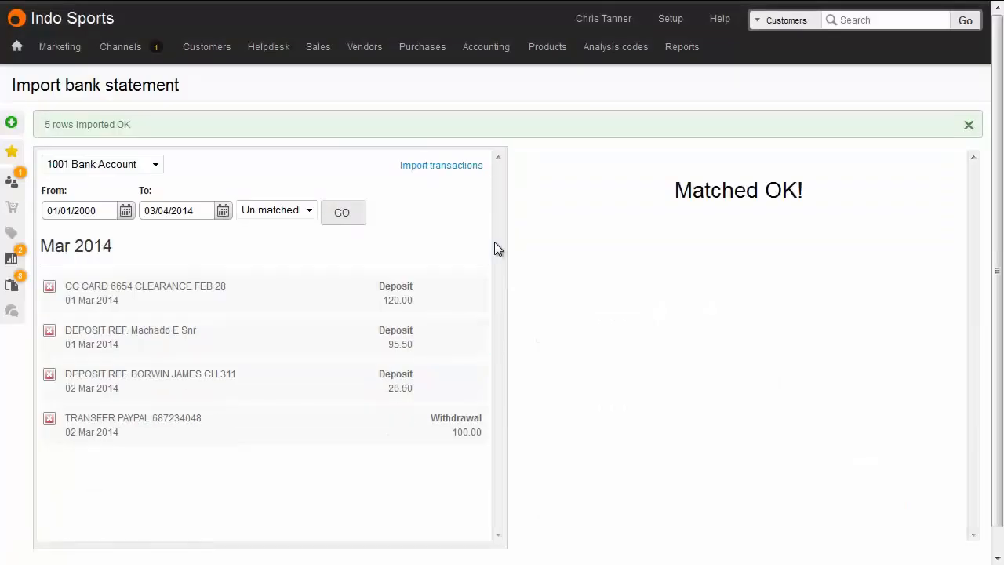
View the activity report for the 1001 Bank Account and open the matched Interest payment dated 05 Feb 2014
{"action": "mouse_move", "coordinate": [491, 56]}
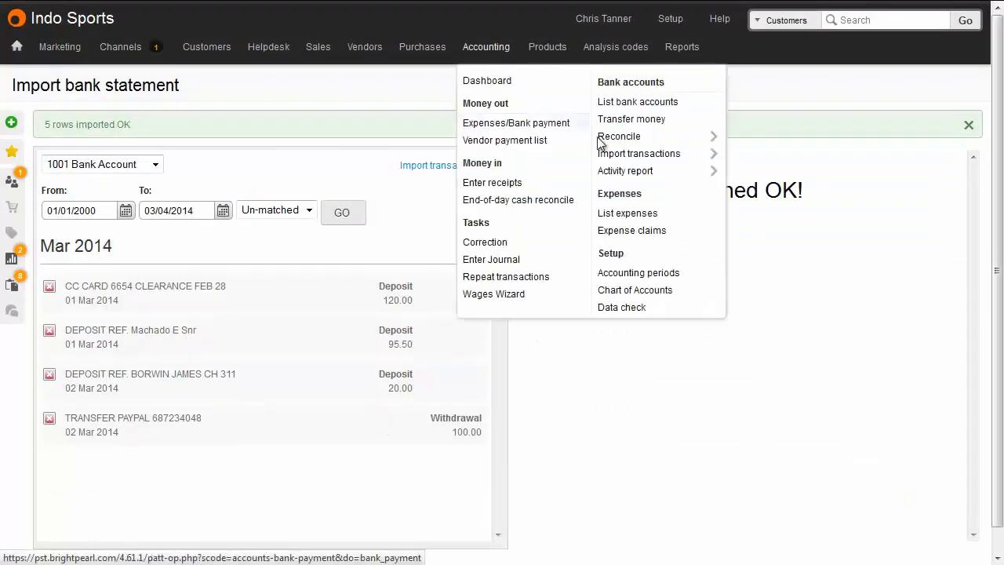
{"action": "mouse_move", "coordinate": [655, 172]}
{"action": "left_click", "coordinate": [757, 173]}
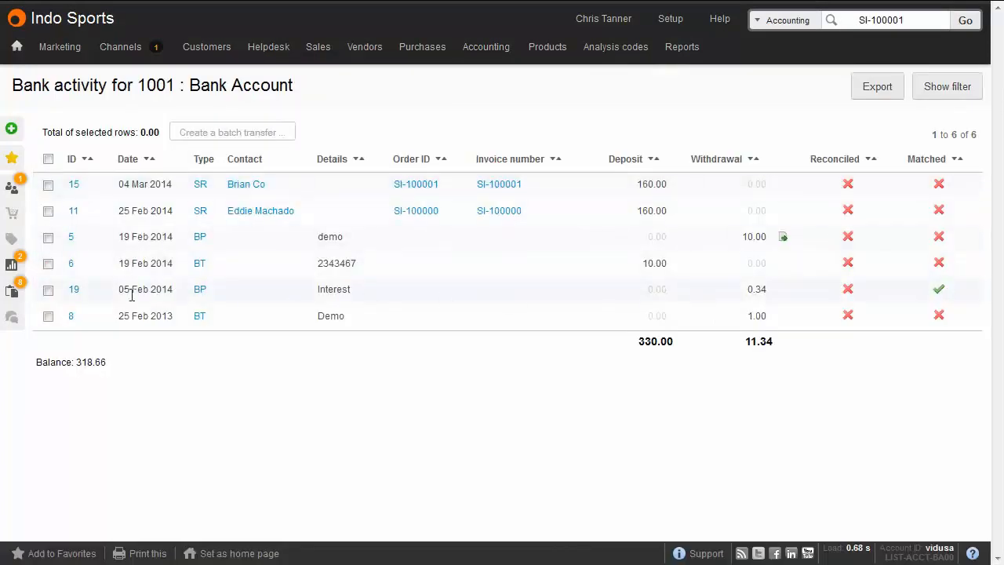
{"action": "left_click", "coordinate": [74, 290]}
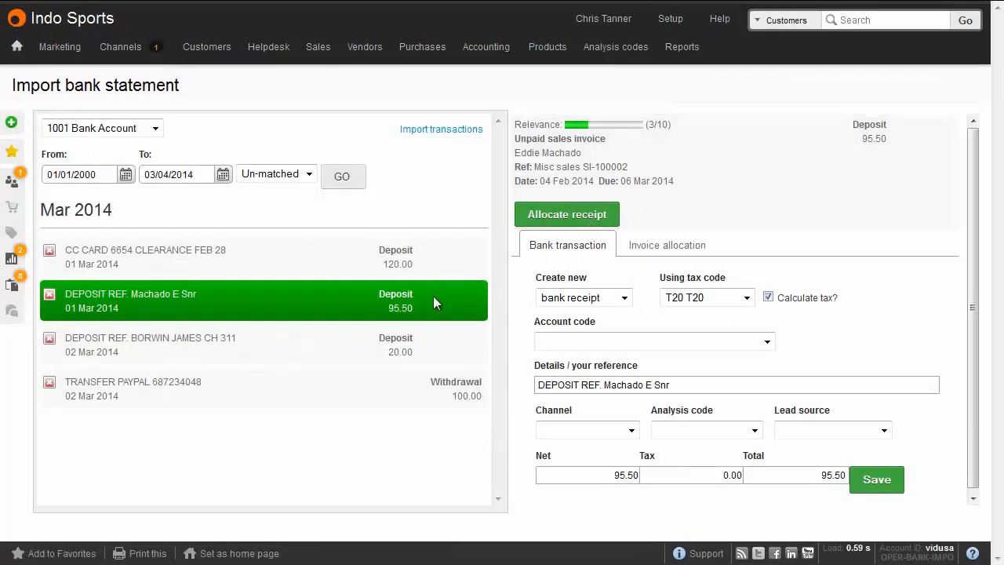
Allocate the 95.50 deposit as a receipt against the suggested unpaid sales invoice
{"action": "left_click", "coordinate": [574, 217]}
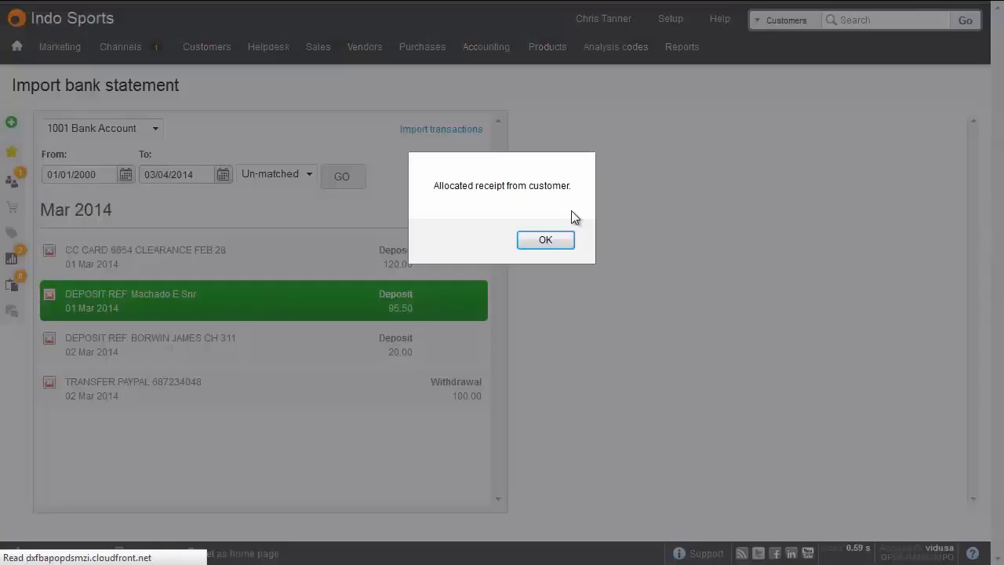
{"action": "left_click", "coordinate": [556, 248]}
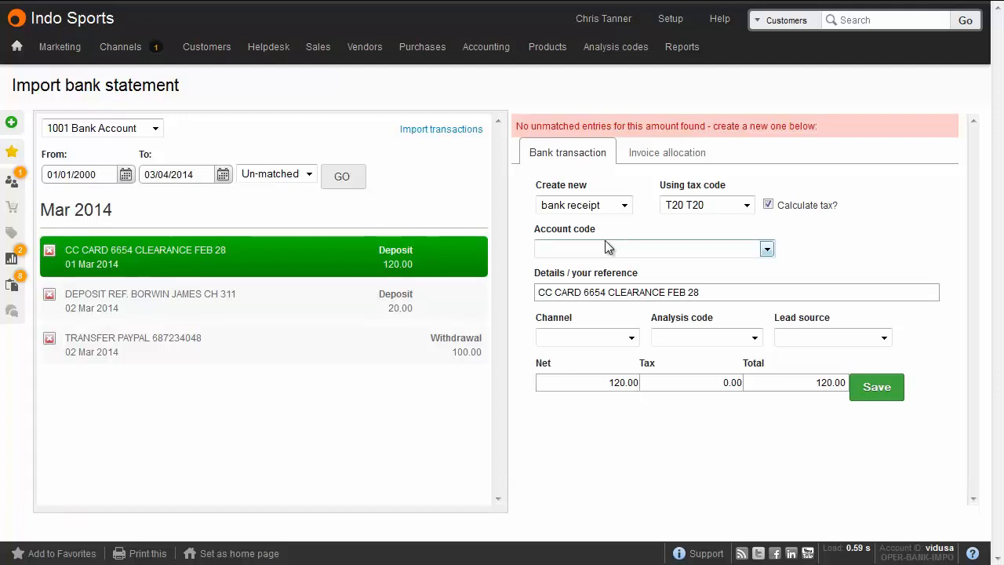
Record the 120.00 credit card clearance deposit as a new bank transfer IN using account 1020 Credit Card, and save it
{"action": "left_click", "coordinate": [625, 204]}
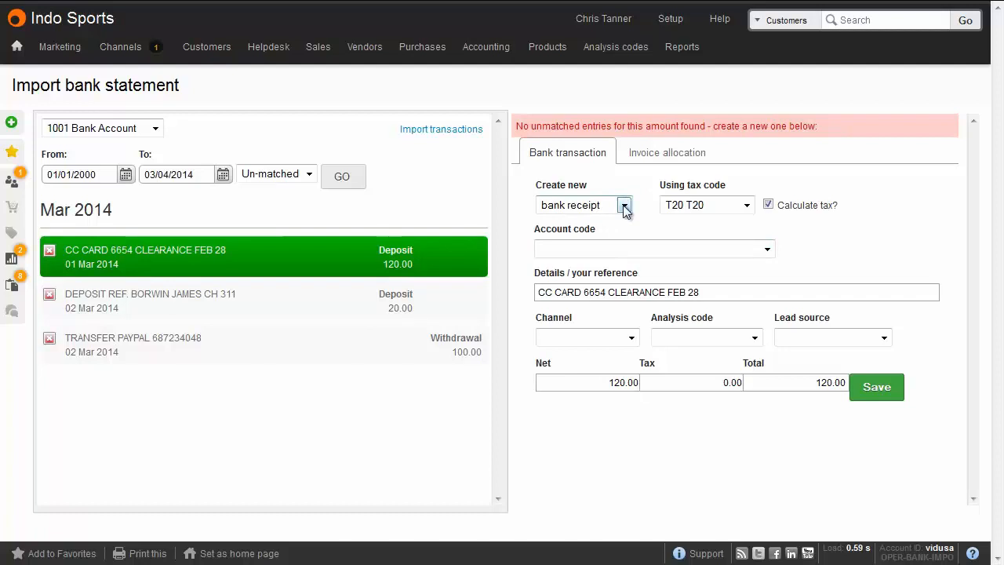
{"action": "left_click", "coordinate": [623, 235]}
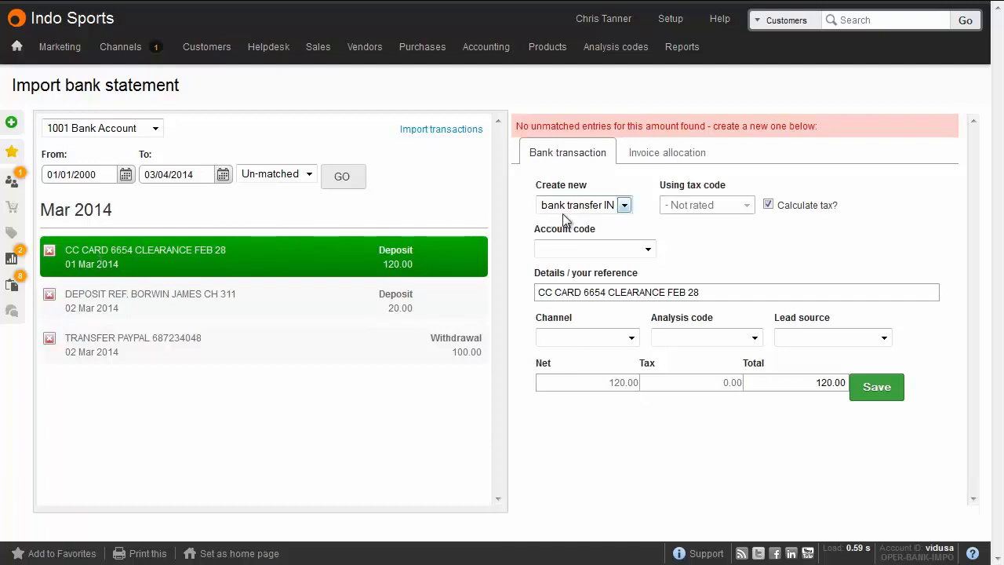
{"action": "left_click", "coordinate": [596, 249]}
{"action": "left_click", "coordinate": [605, 287]}
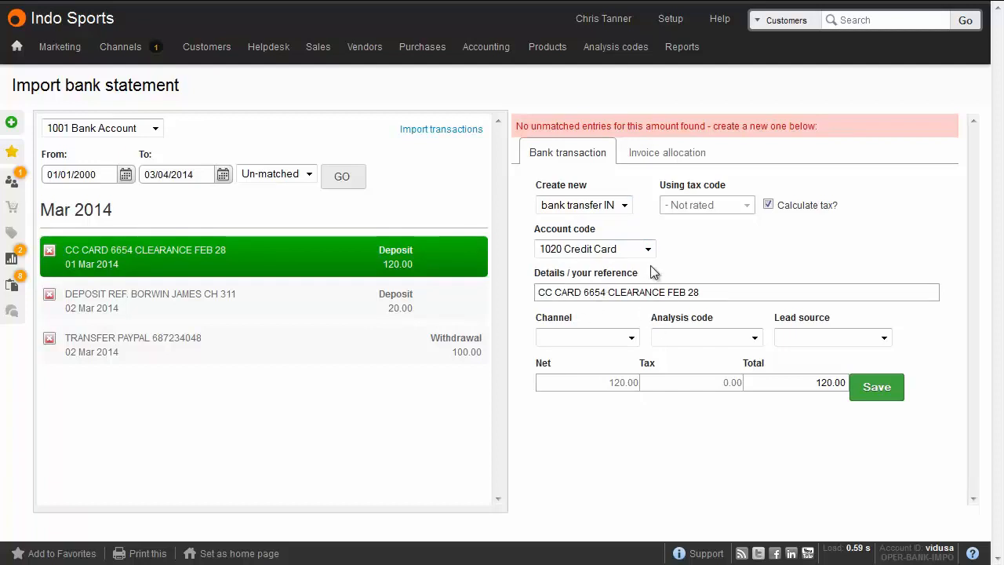
{"action": "left_click", "coordinate": [873, 388]}
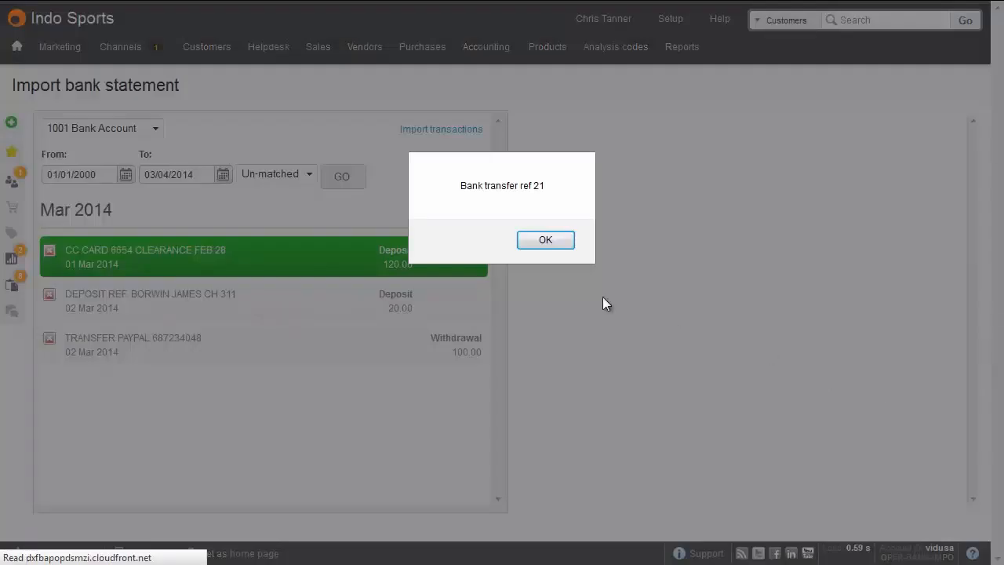
{"action": "left_click", "coordinate": [545, 242]}
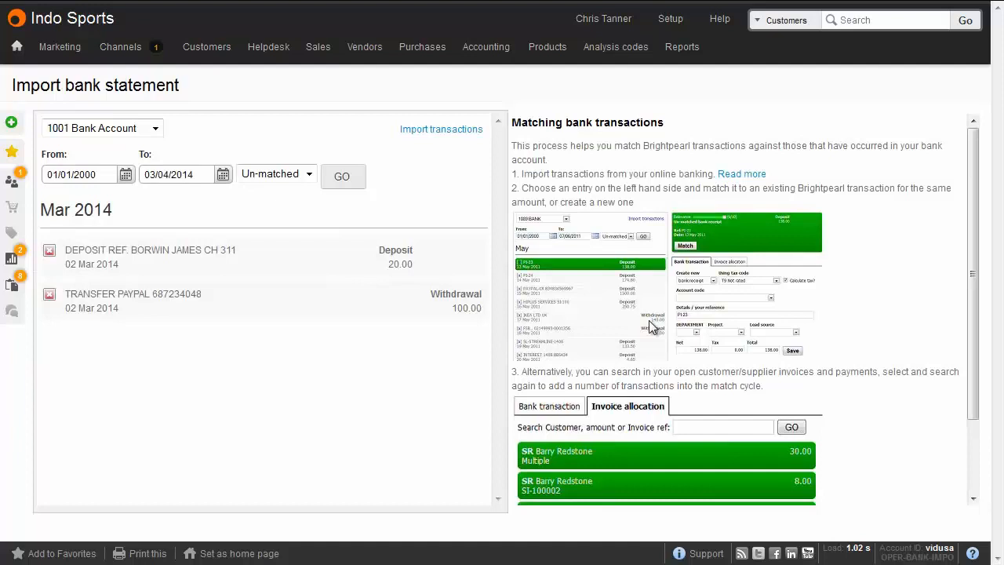
For the 20.00 deposit dated 02 Mar 2014, search unallocated invoices for 12 and select the 12.00 invoice for allocation
{"action": "left_click", "coordinate": [417, 269]}
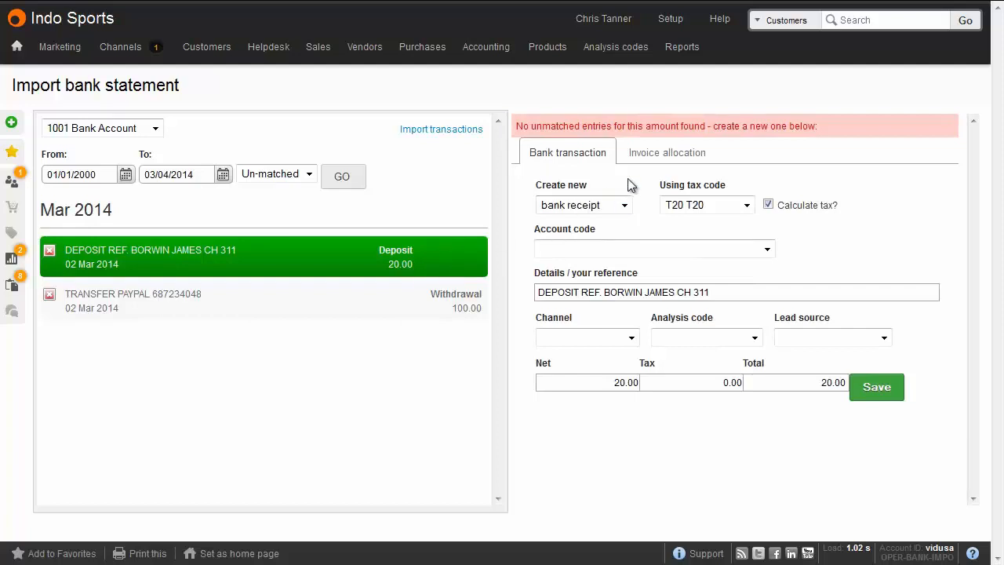
{"action": "left_click", "coordinate": [661, 155]}
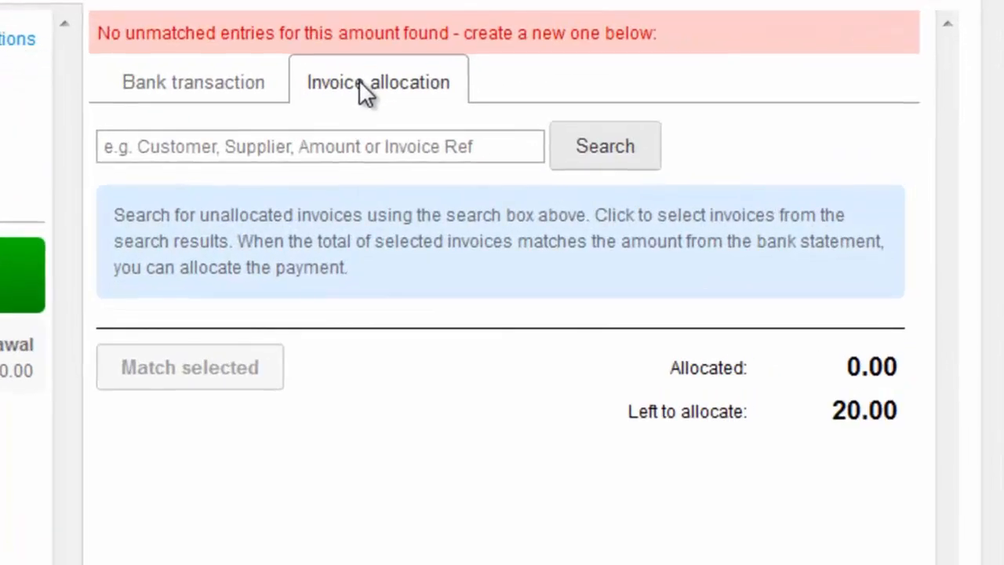
{"action": "left_click", "coordinate": [644, 187]}
{"action": "type", "text": "12"}
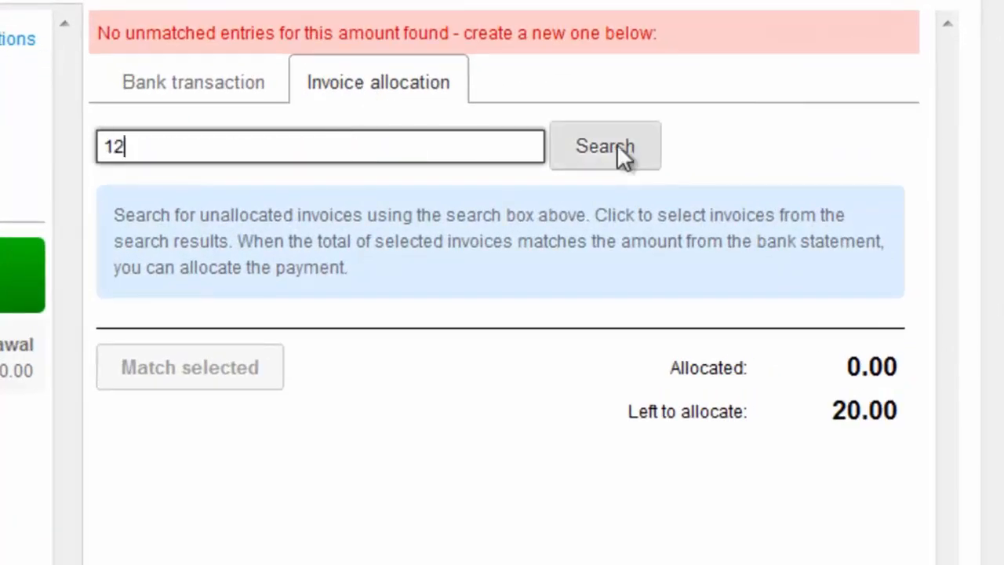
{"action": "left_click", "coordinate": [617, 144]}
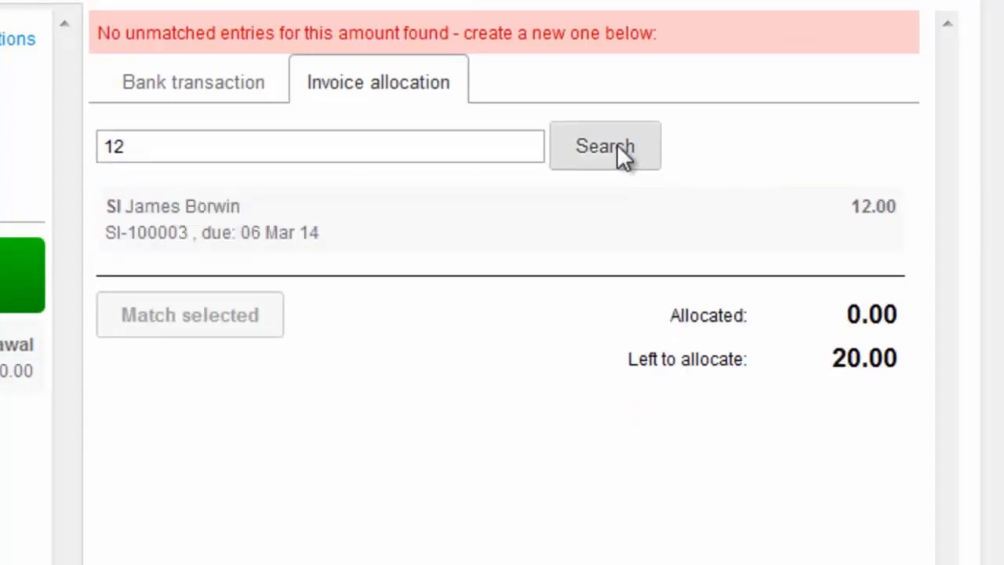
{"action": "left_click", "coordinate": [522, 220]}
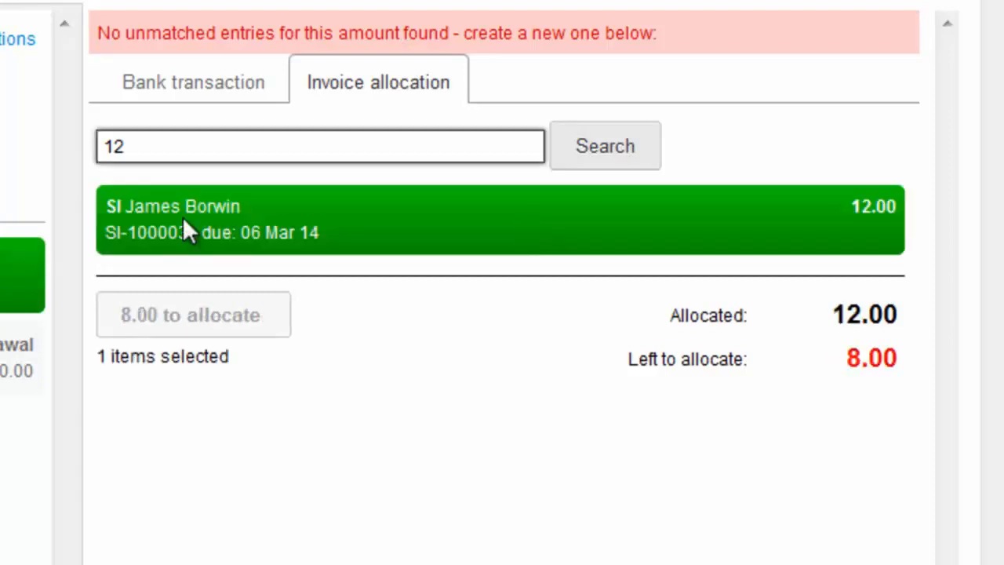
Search invoices for 8, add the 8.00 invoice to the selection, and match both selected invoices to the 20.00 deposit
{"action": "left_click_drag", "start_coordinate": [142, 156], "coordinate": [62, 141]}
{"action": "type", "text": "8"}
{"action": "left_click", "coordinate": [609, 146]}
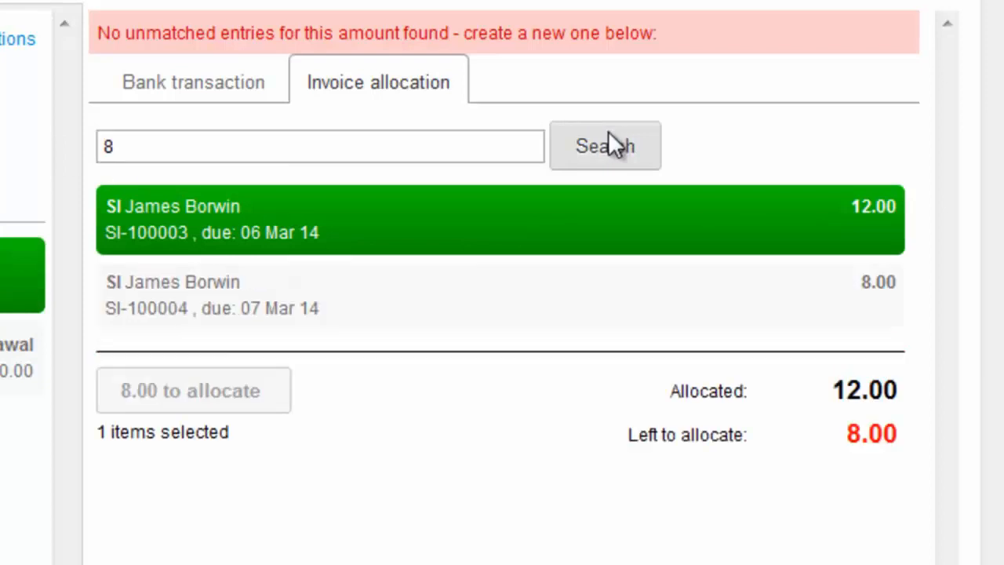
{"action": "left_click", "coordinate": [347, 307]}
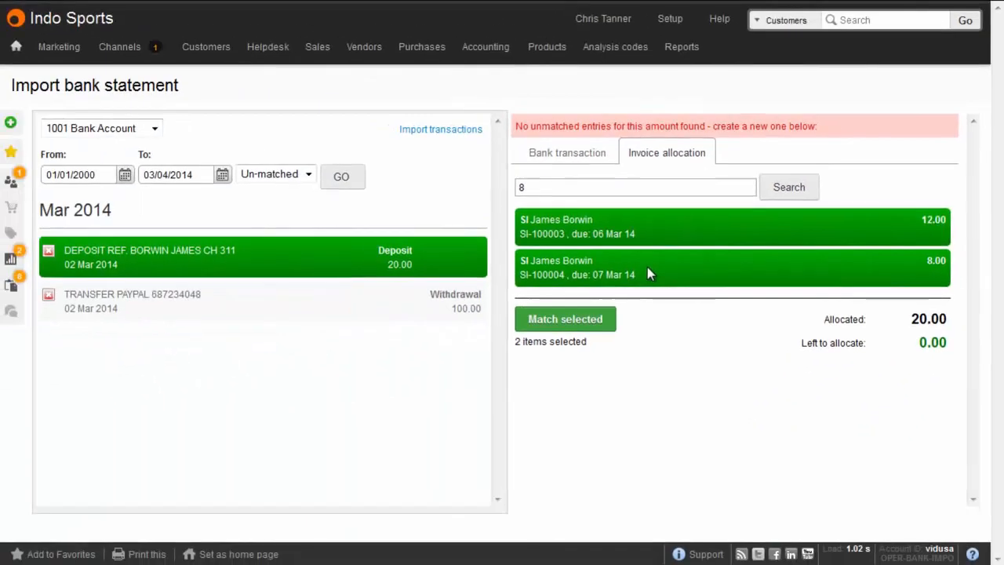
{"action": "left_click", "coordinate": [580, 321]}
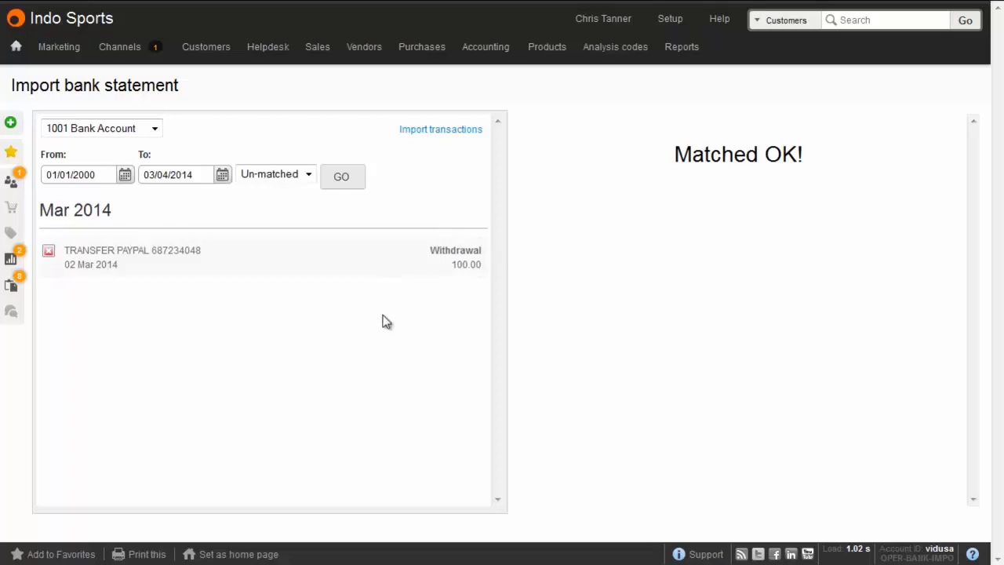
Filter the statement entries to Matched and unmatch the 120.00 credit card clearance deposit
{"action": "left_click", "coordinate": [308, 174]}
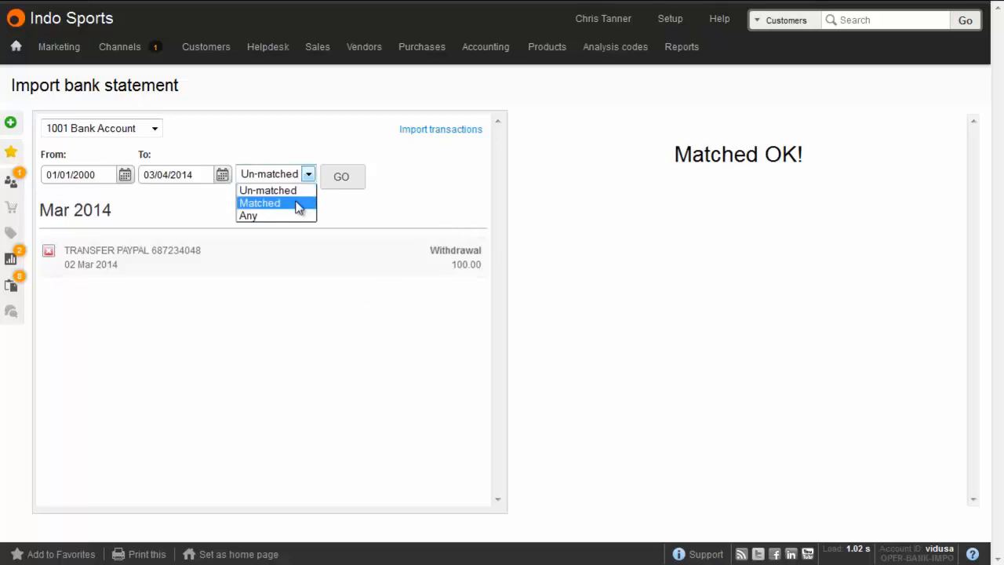
{"action": "left_click", "coordinate": [298, 203]}
{"action": "left_click", "coordinate": [355, 181]}
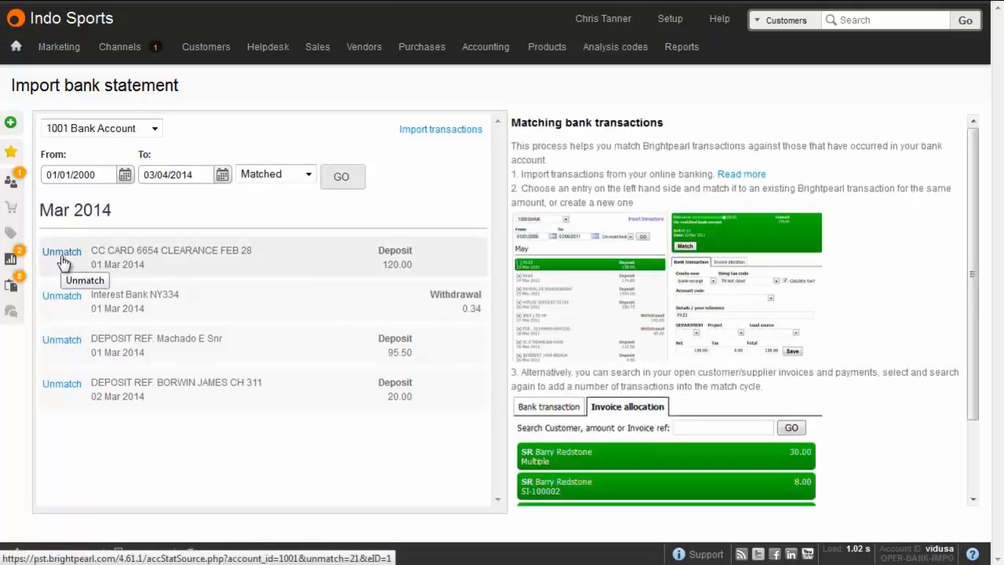
{"action": "left_click", "coordinate": [63, 259]}
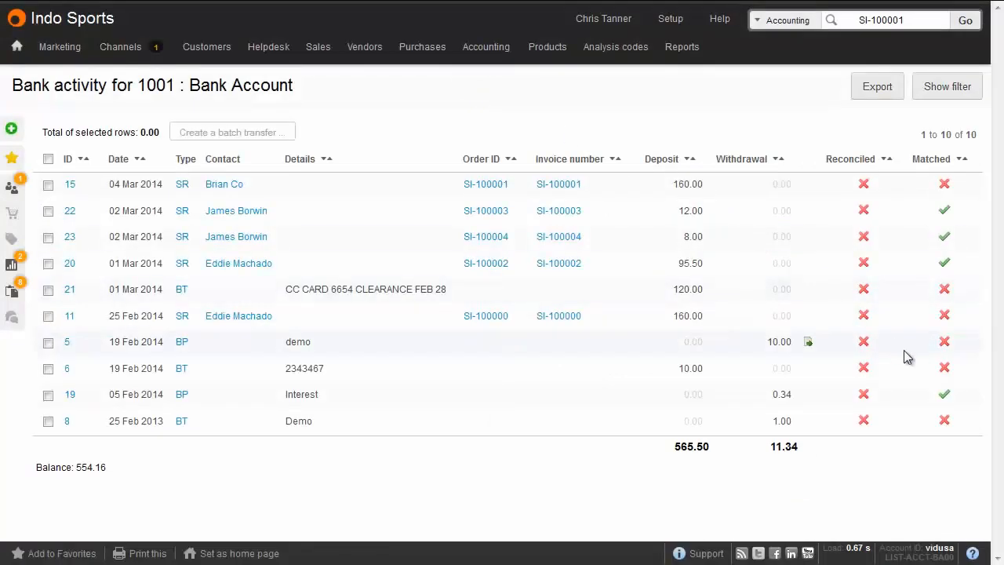
Unmatch the 0.34 Interest payment in the bank activity report for the 1001 Bank Account
{"action": "left_click", "coordinate": [944, 400]}
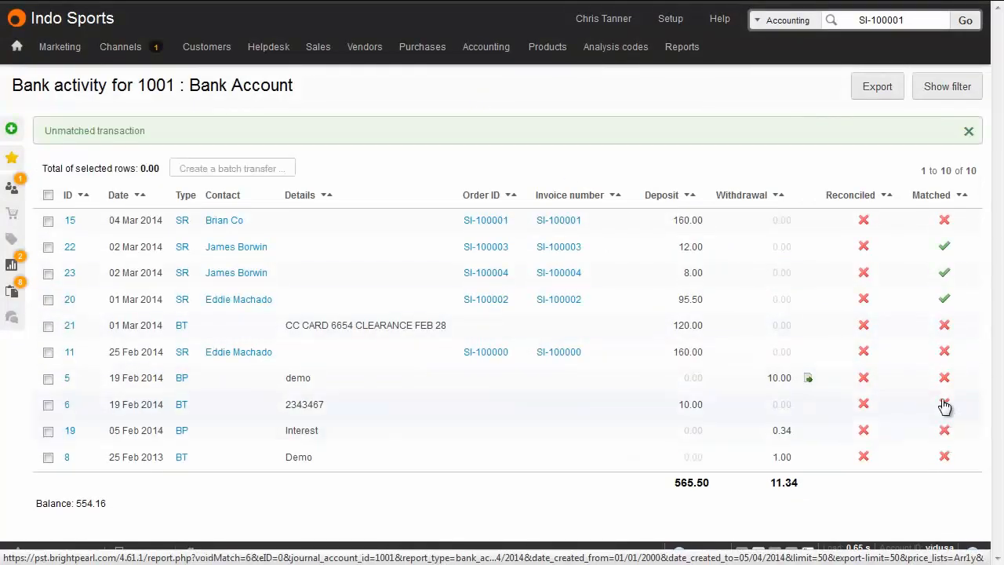